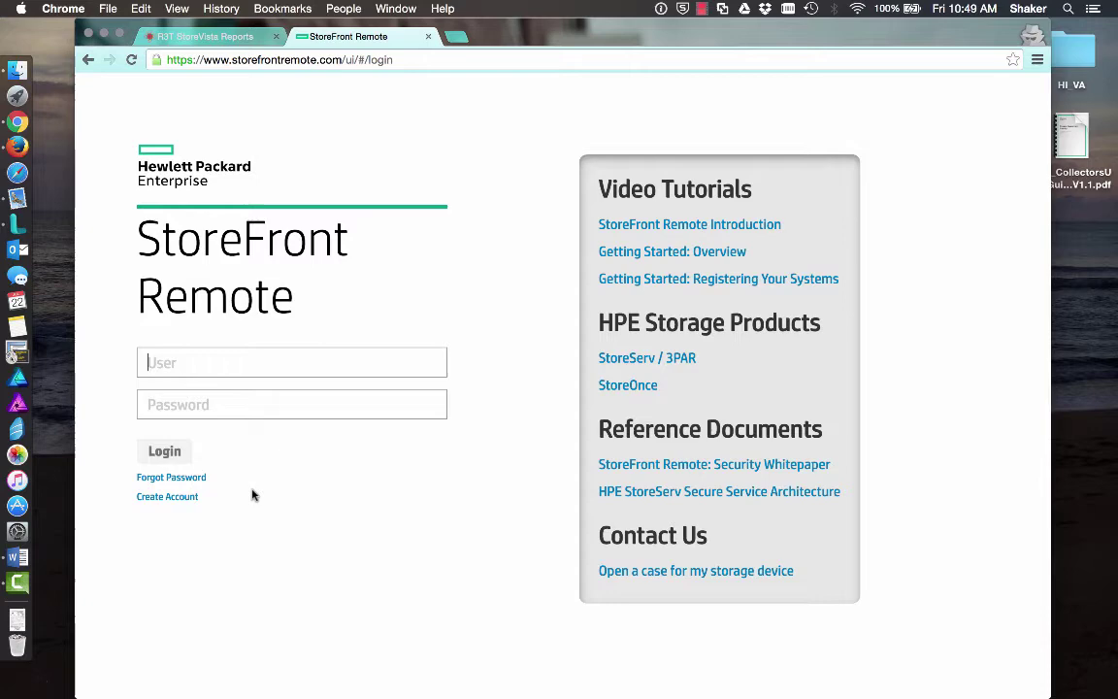
Step: In the StoreVista Report Requestor, choose the StoreServ Health-Check and Performance Report with a Weekly frequency and activate the recipient's email field
left_click(198, 36)
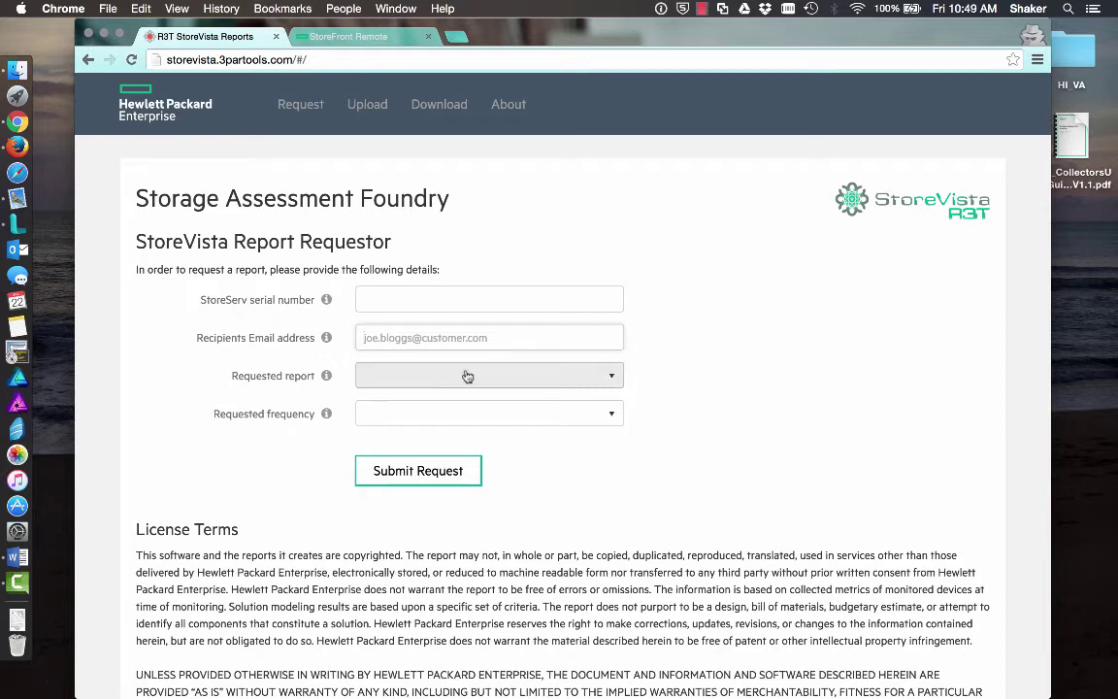
left_click(620, 383)
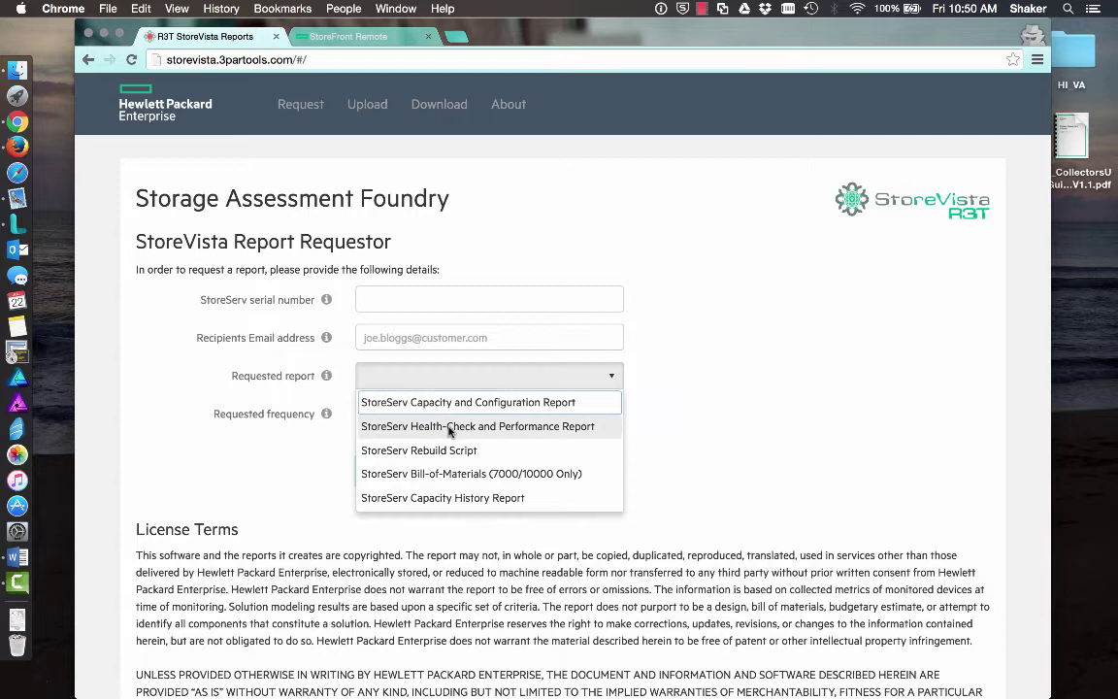
left_click(569, 431)
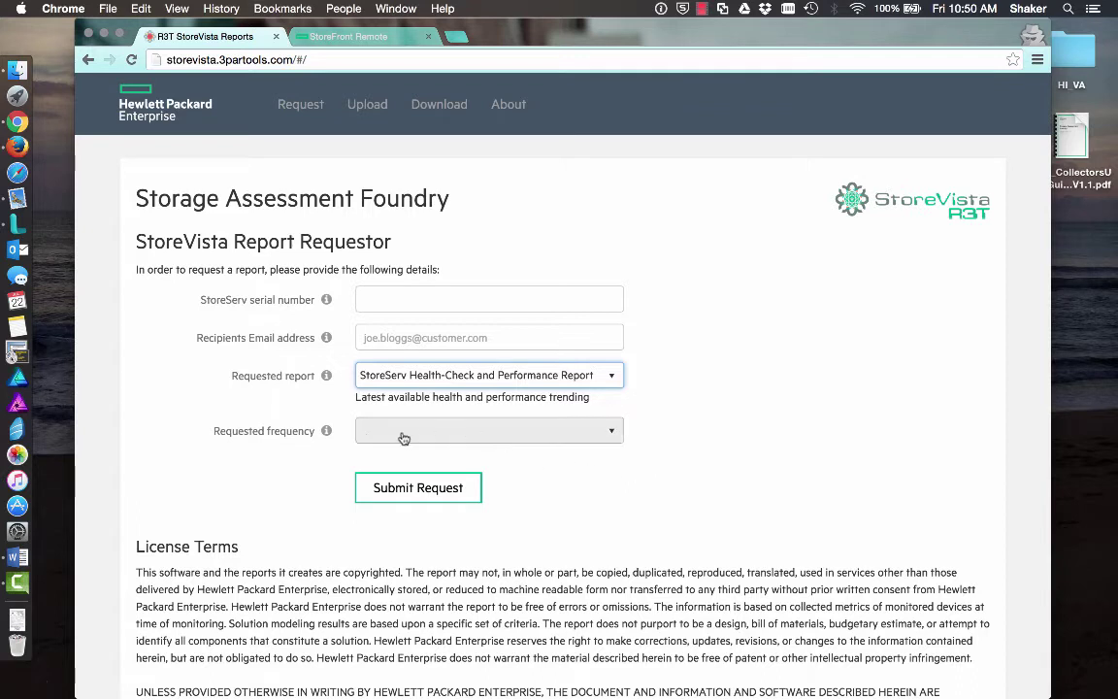
left_click(496, 440)
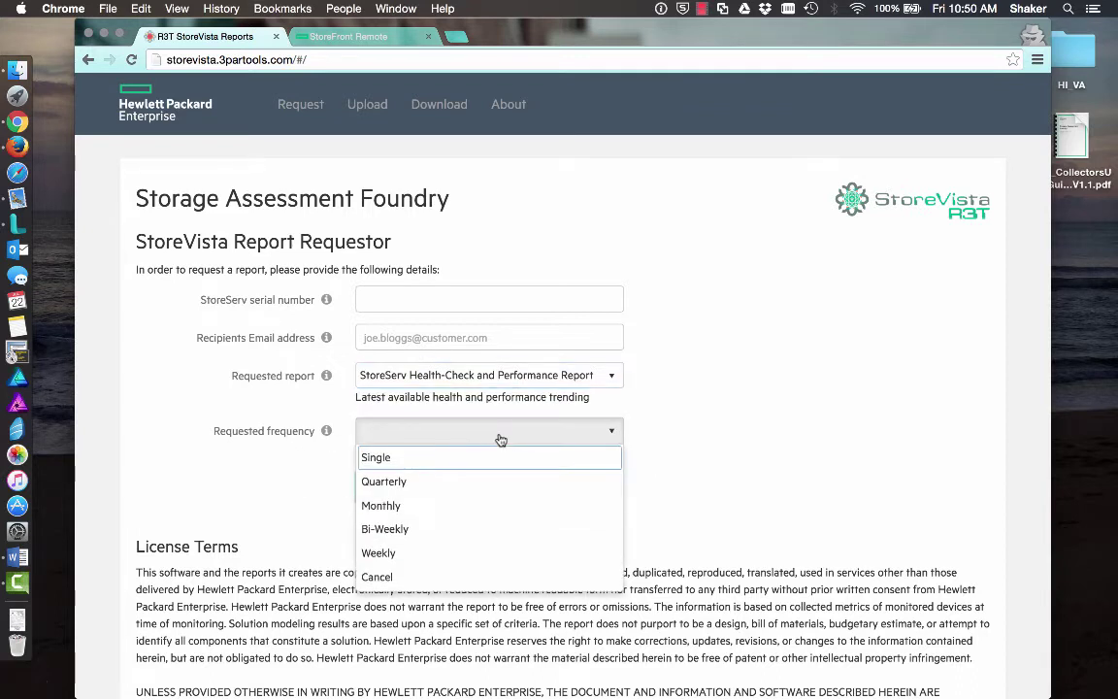
left_click(456, 561)
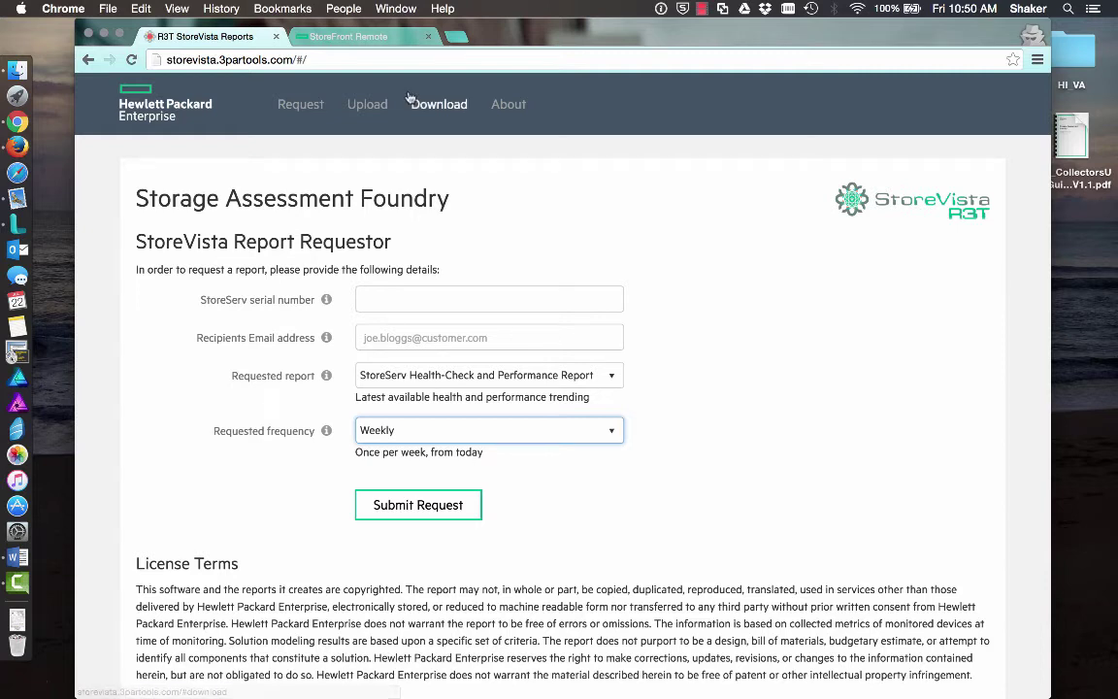
left_click(367, 338)
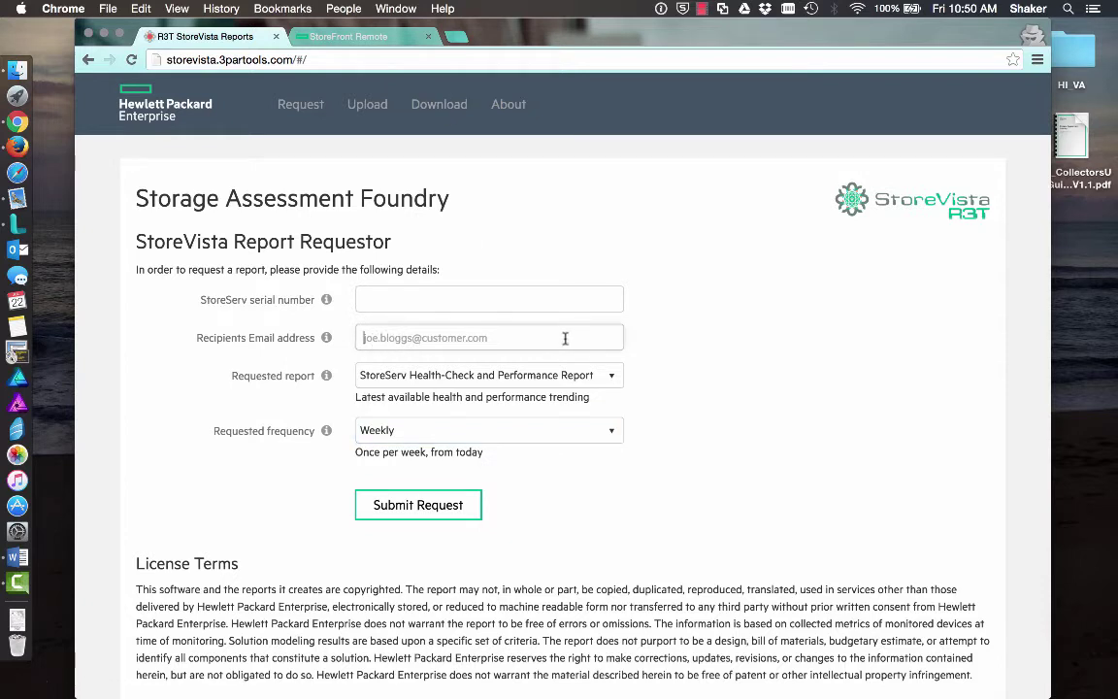
Step: Open the instructions for adding Authorised Recipients from the StoreVista site's downloads
left_click(509, 105)
left_click(439, 105)
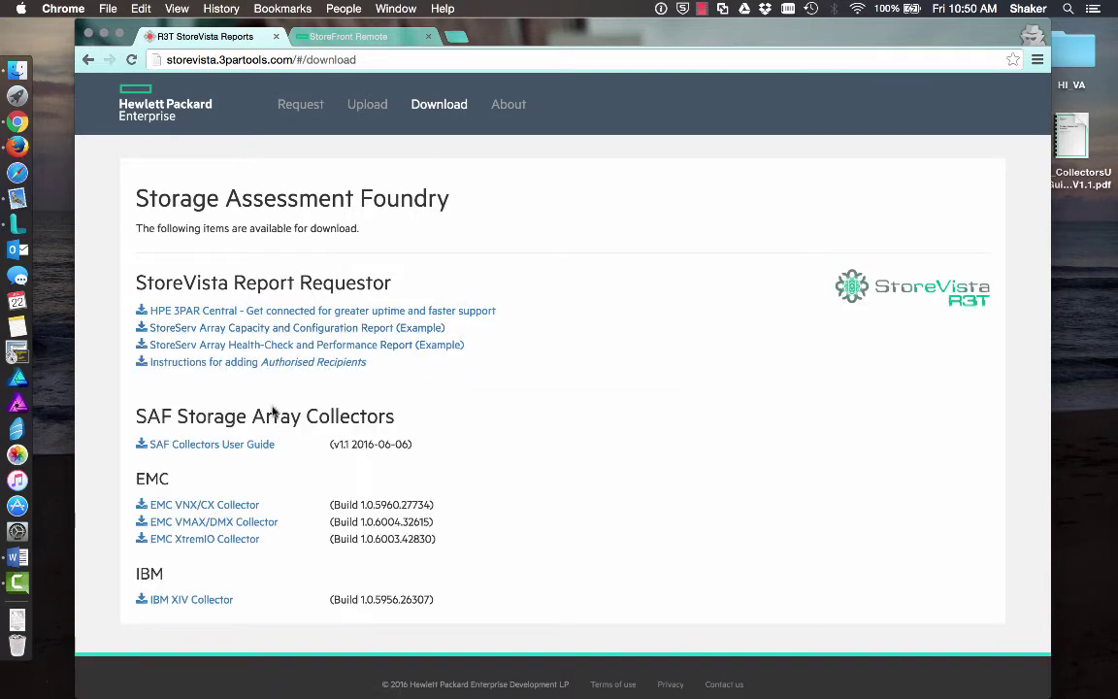
left_click(325, 363)
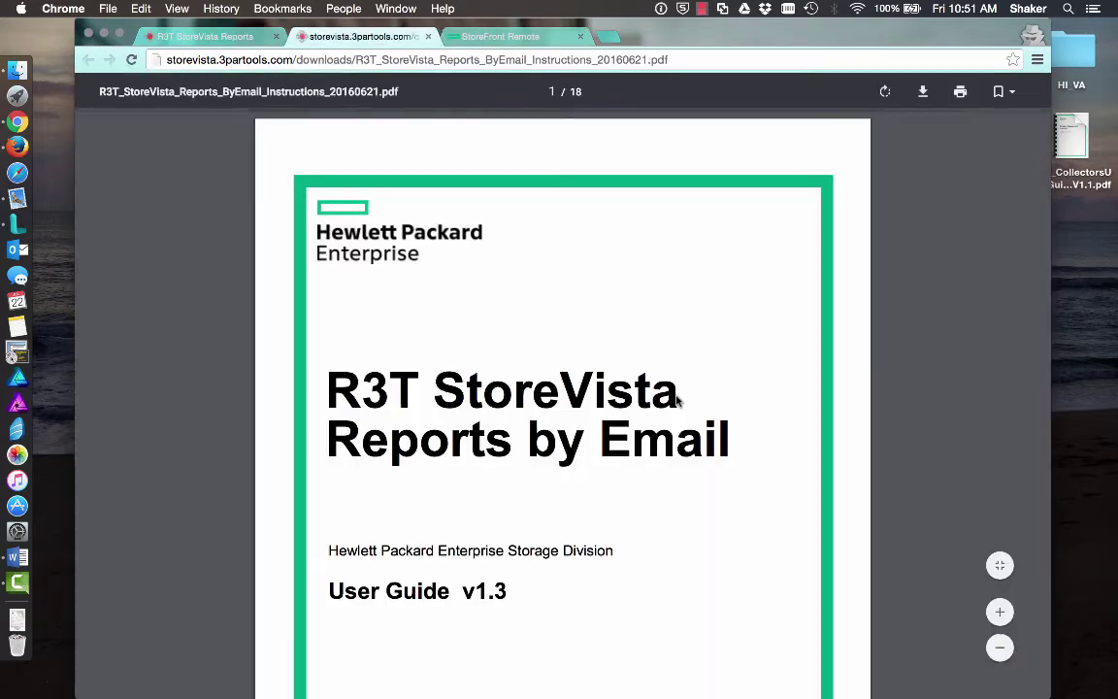
Step: Go to the Authorised Recipients section from the guide's table of contents and read how recipients are added
scroll(678, 374, "down", 3)
scroll(677, 401, "down", 15)
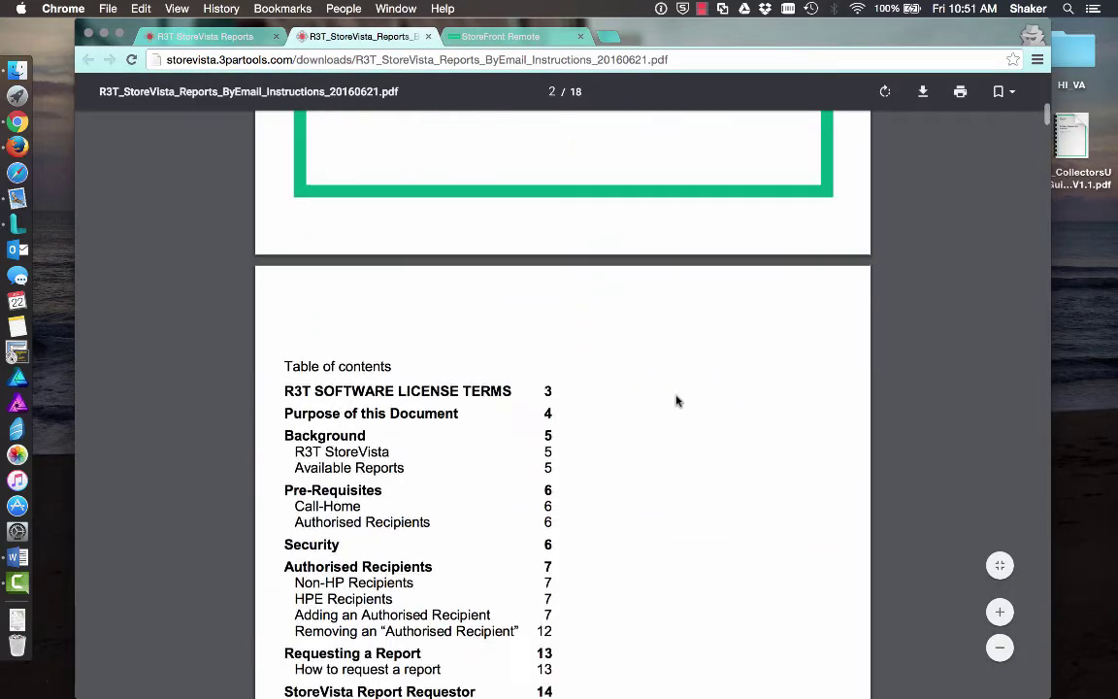
scroll(677, 400, "up", 4)
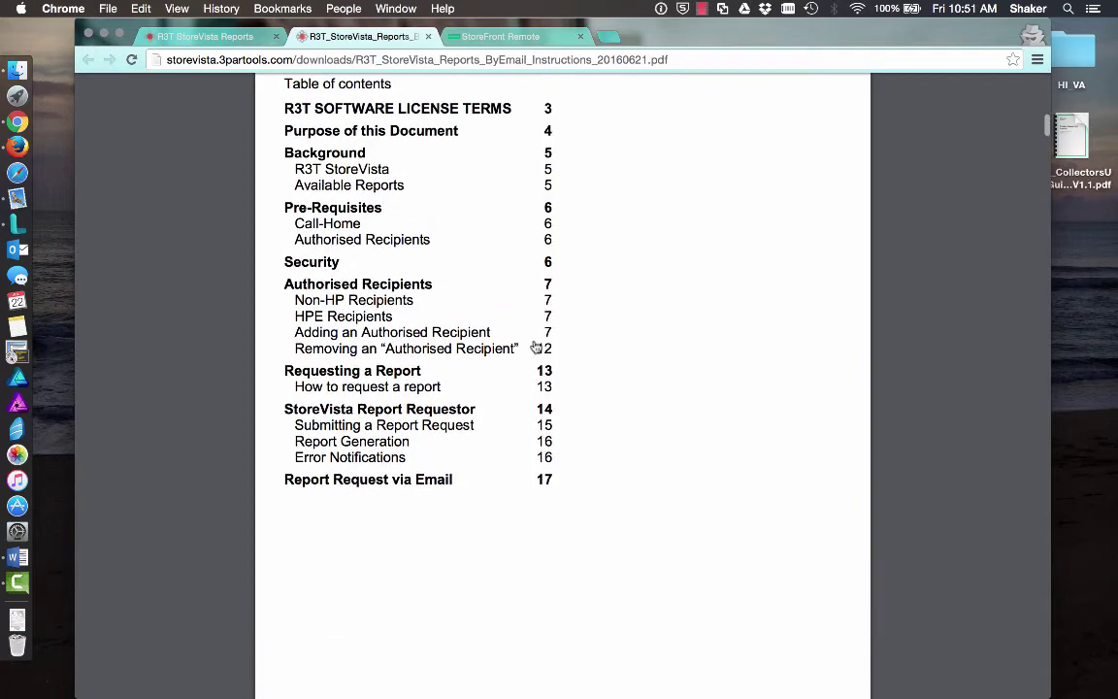
left_click(348, 288)
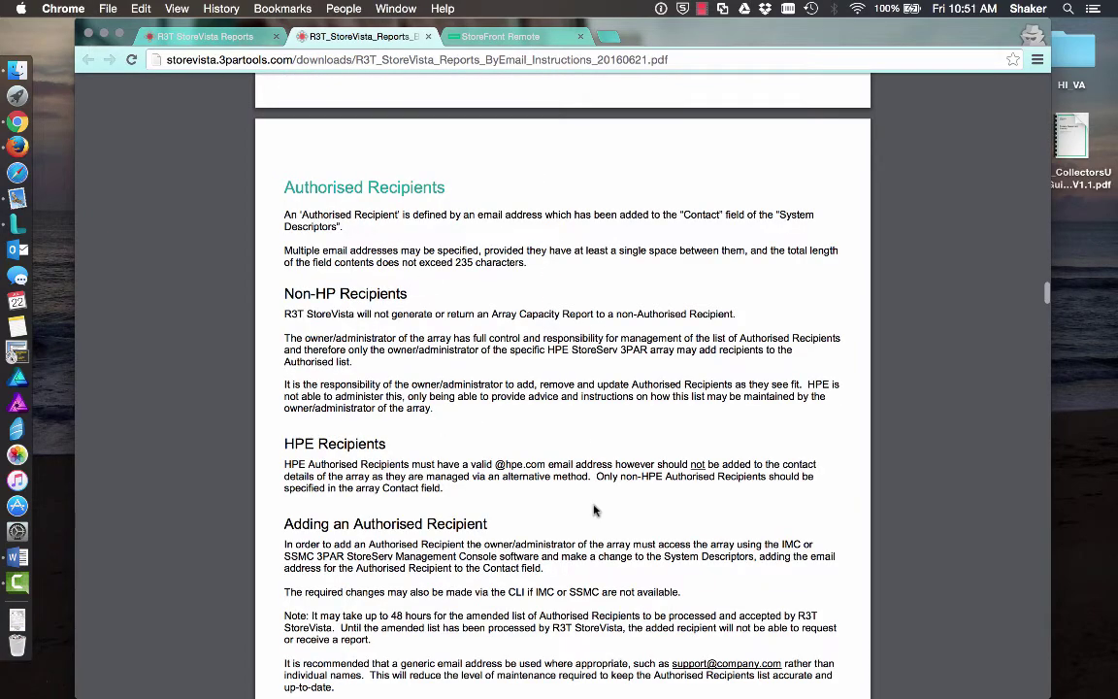
scroll(594, 509, "down", 2)
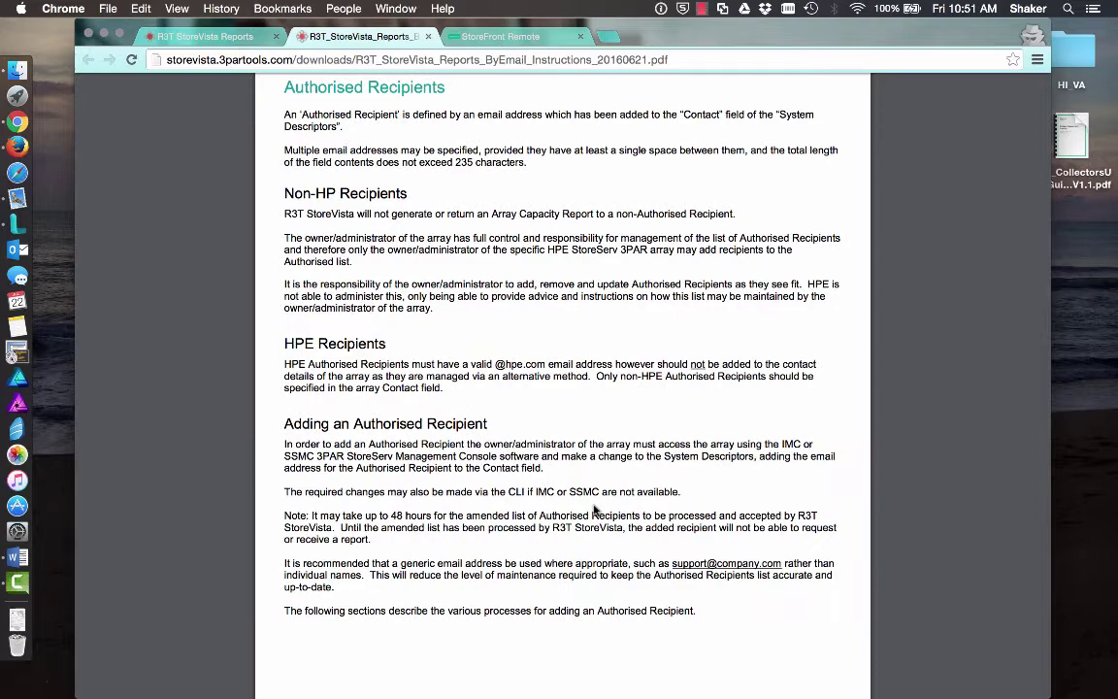
scroll(593, 510, "up", 1)
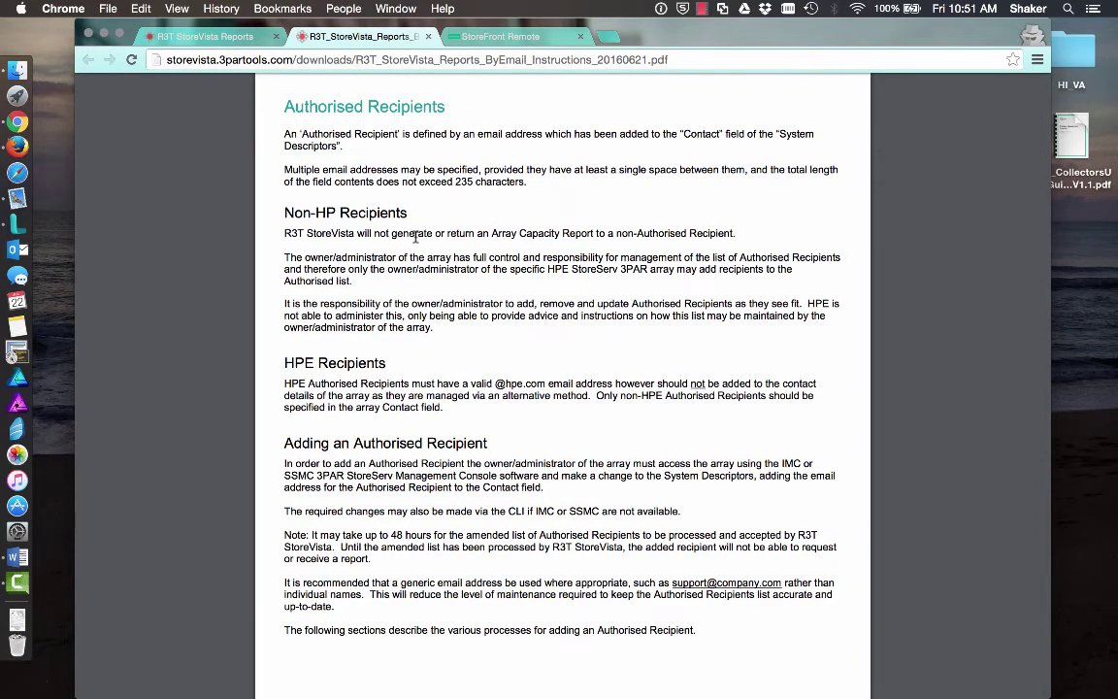
Step: Examine the guide's Background section, including the available reports and the sample capacity and health check reports
scroll(416, 236, "up", 20)
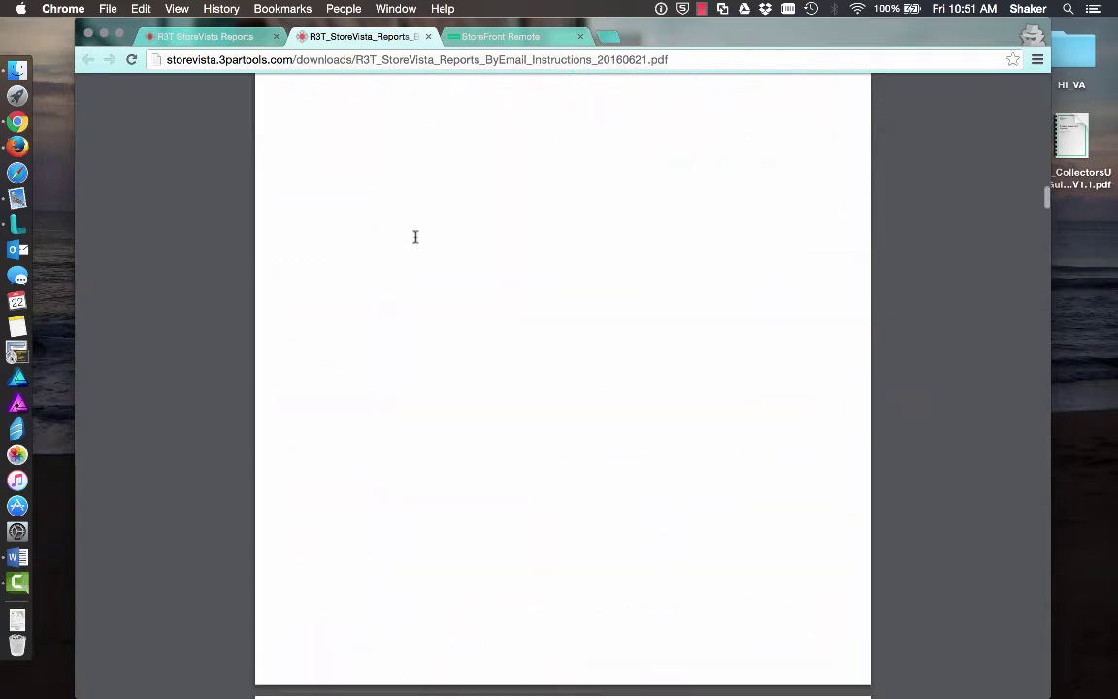
scroll(415, 236, "down", 15)
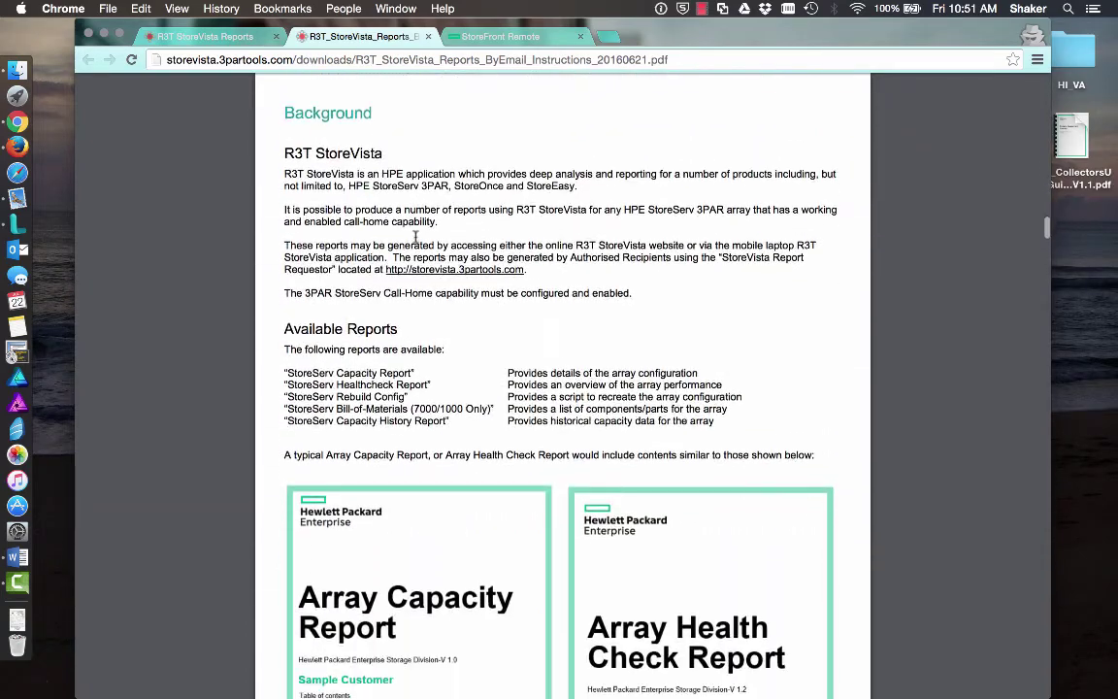
scroll(415, 236, "down", 1)
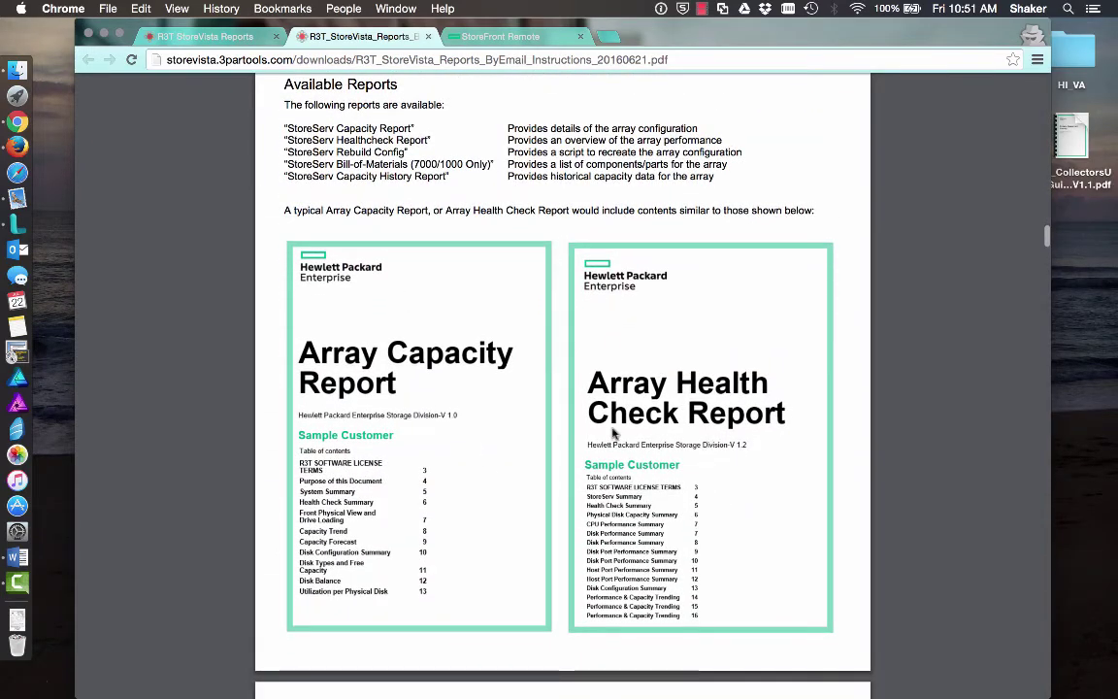
scroll(501, 413, "down", 2)
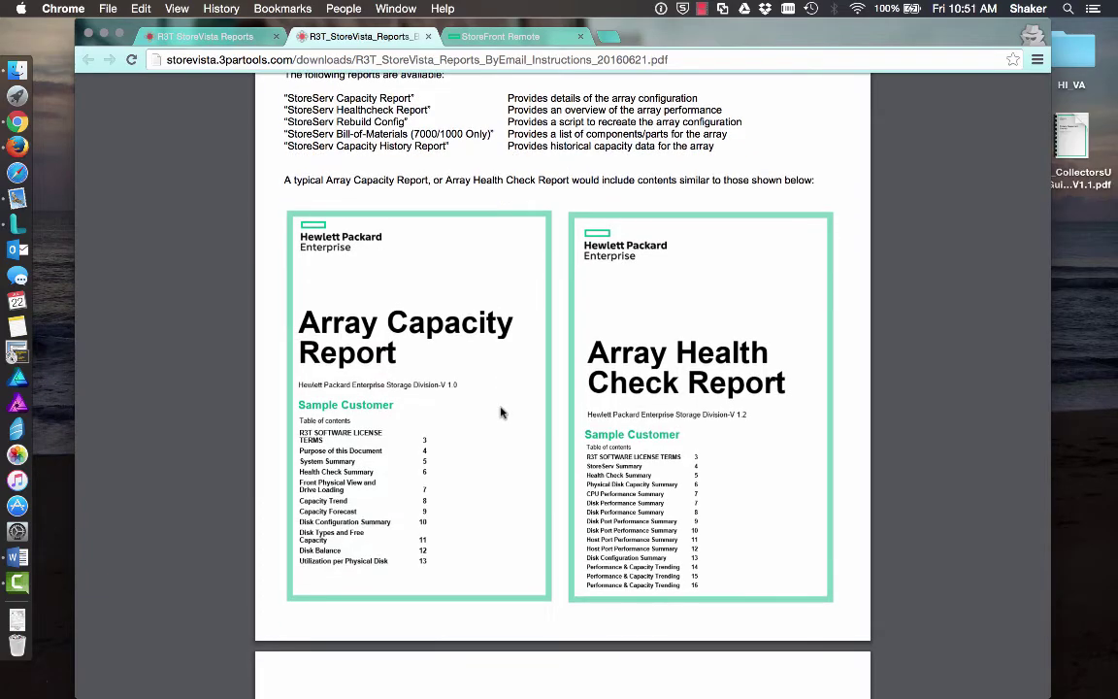
scroll(501, 413, "down", 10)
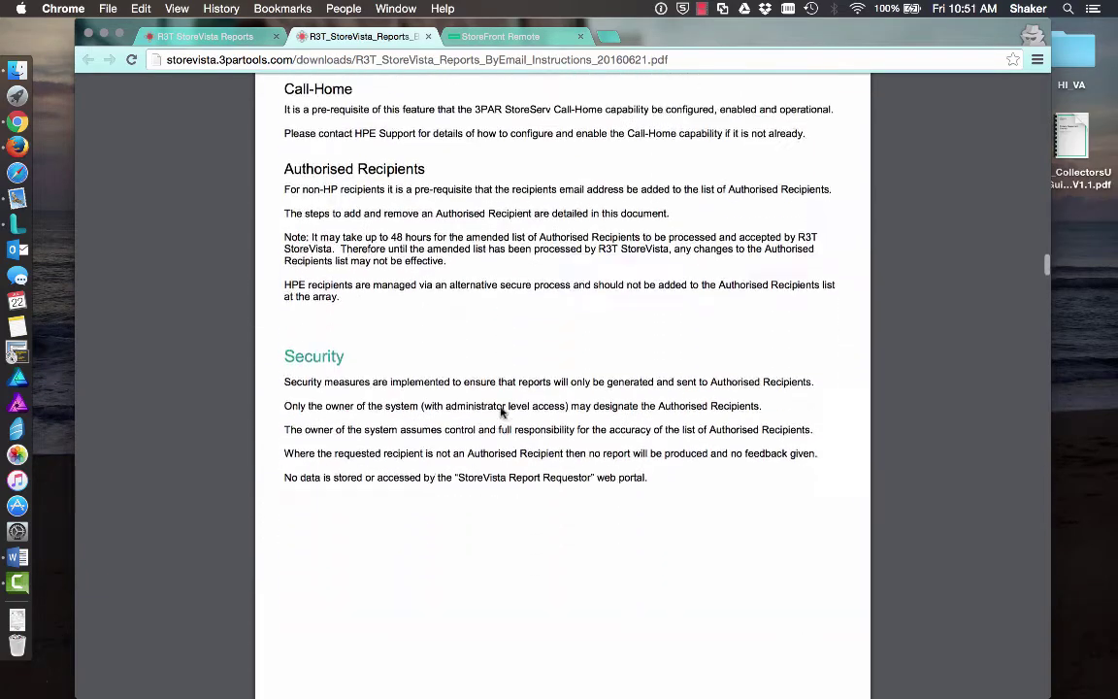
scroll(500, 413, "up", 12)
scroll(501, 412, "up", 7)
scroll(500, 412, "down", 7)
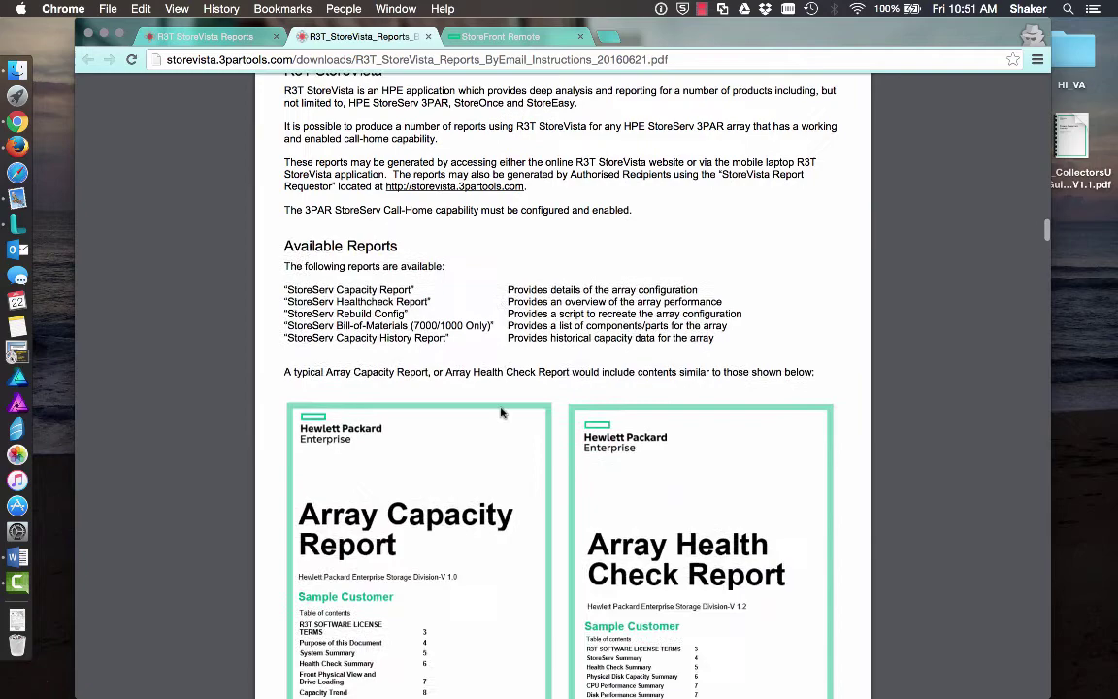
scroll(501, 412, "down", 2)
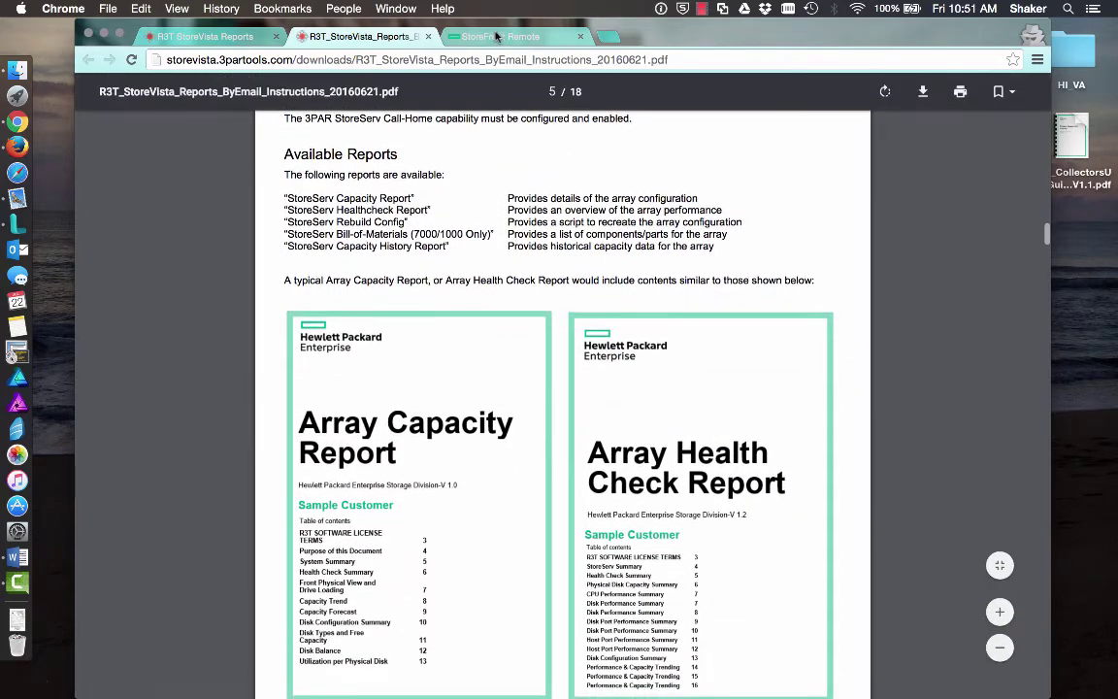
Step: Log in to StoreFront Remote with the account's user name and password
left_click(507, 35)
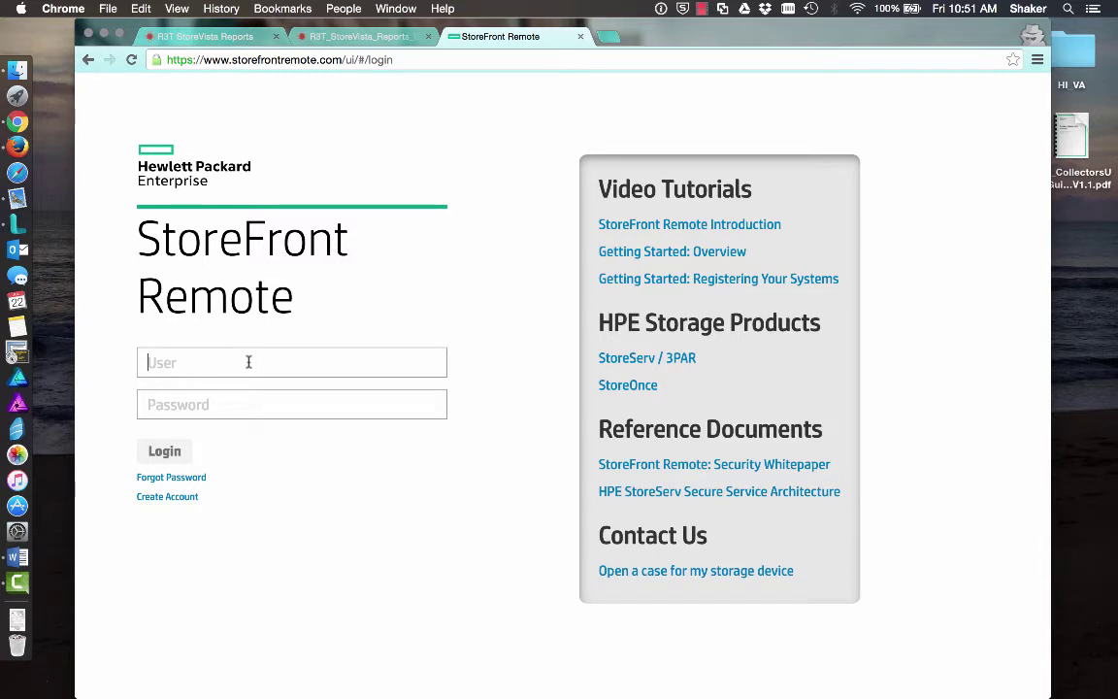
type("shaker")
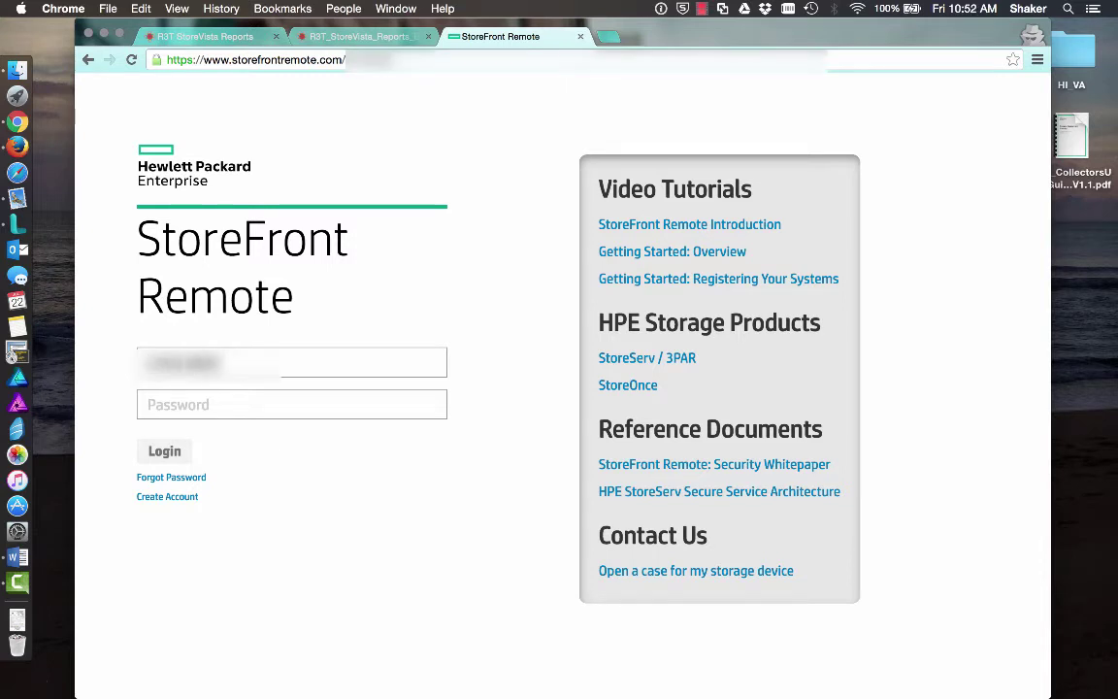
key("Tab")
type("a")
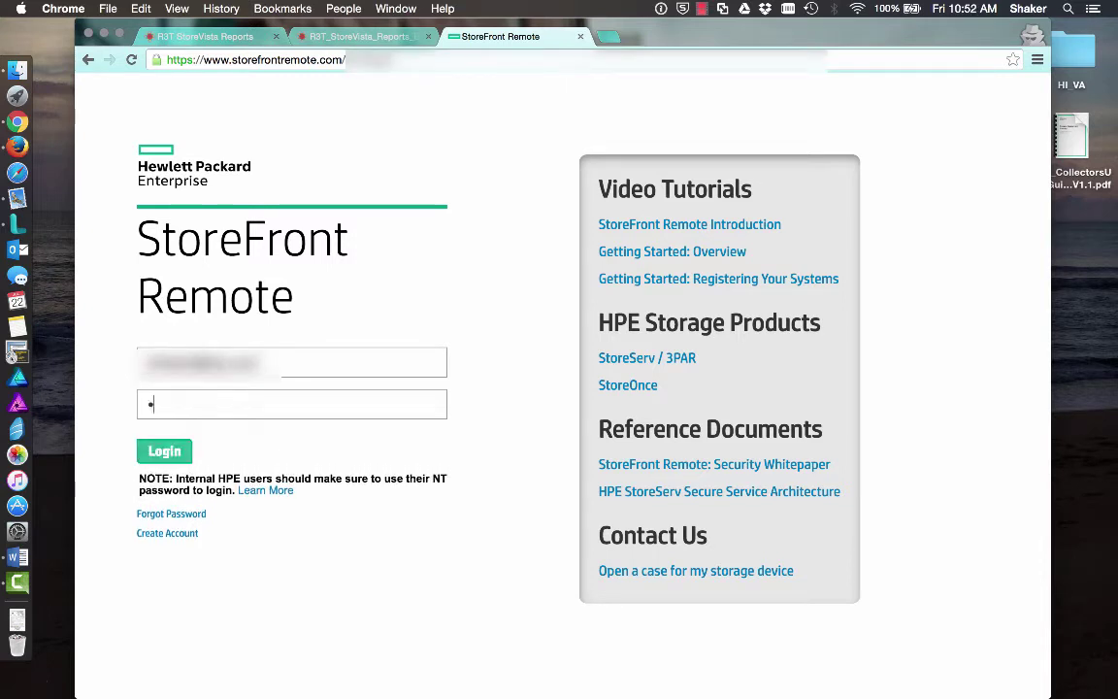
type("*********")
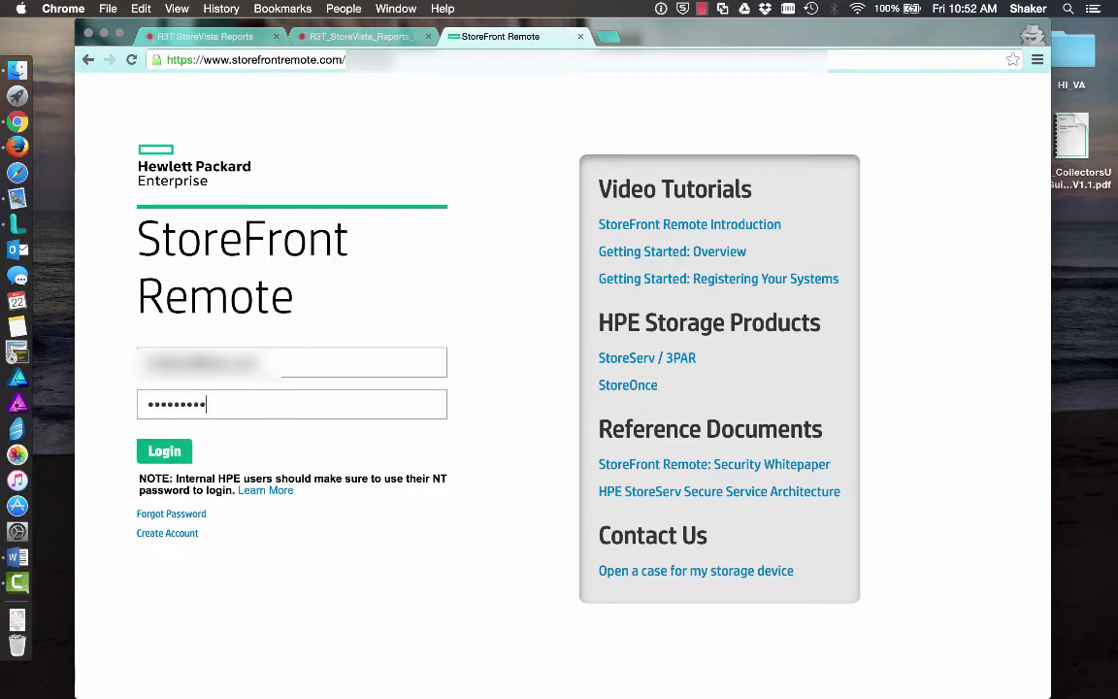
type("*")
key("Return")
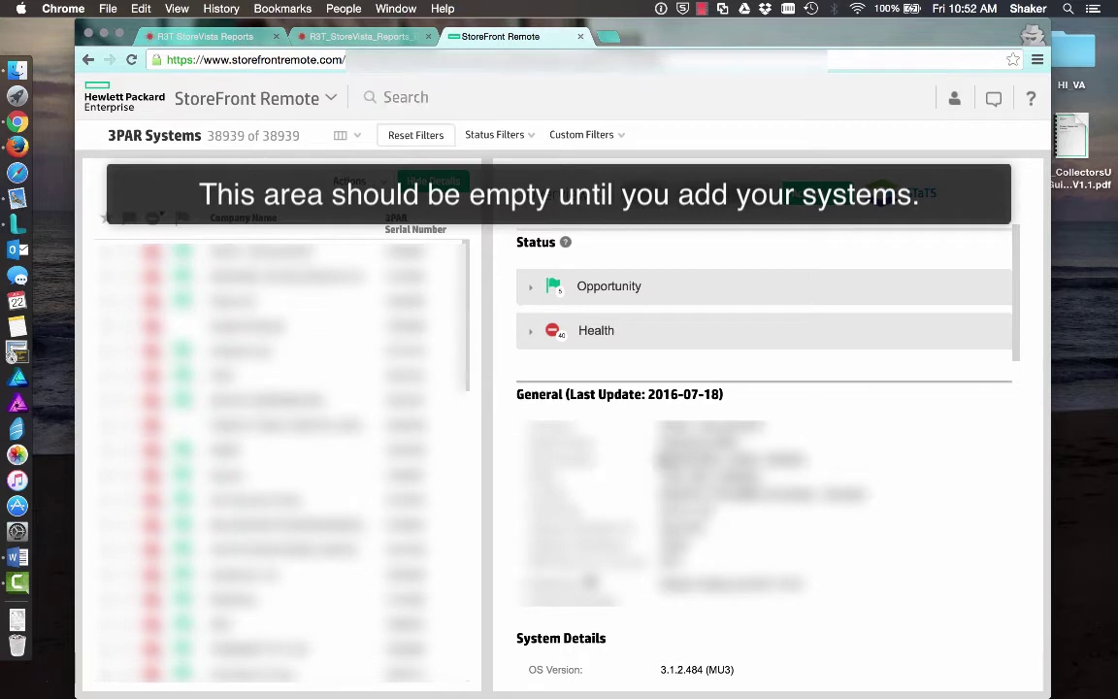
left_click(495, 97)
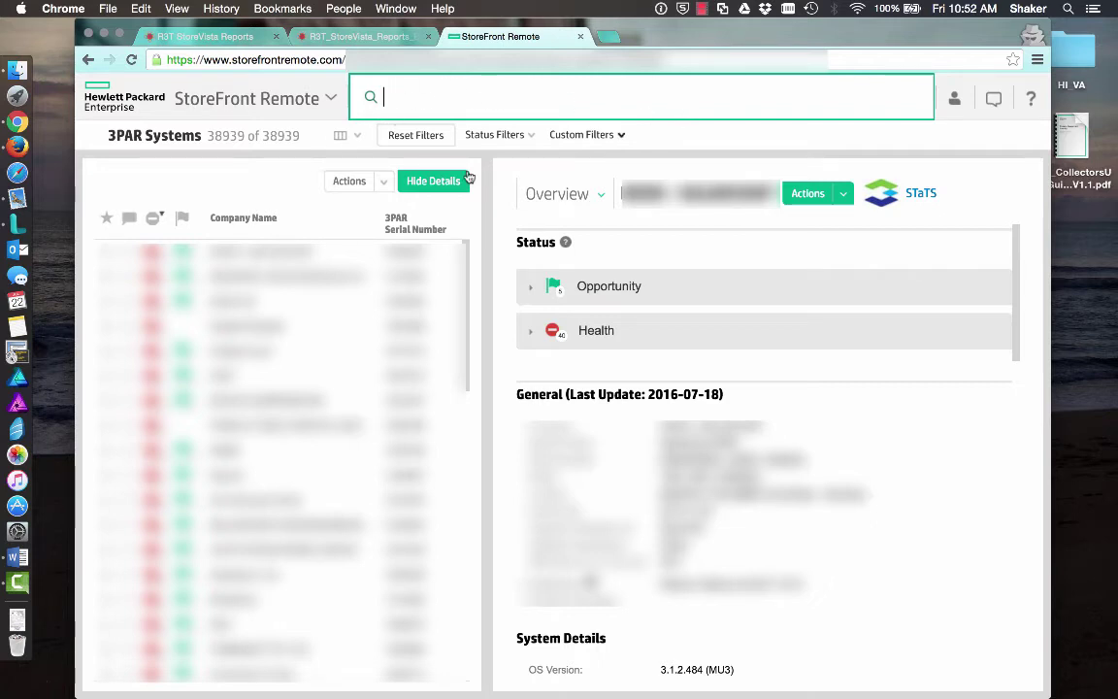
left_click(597, 194)
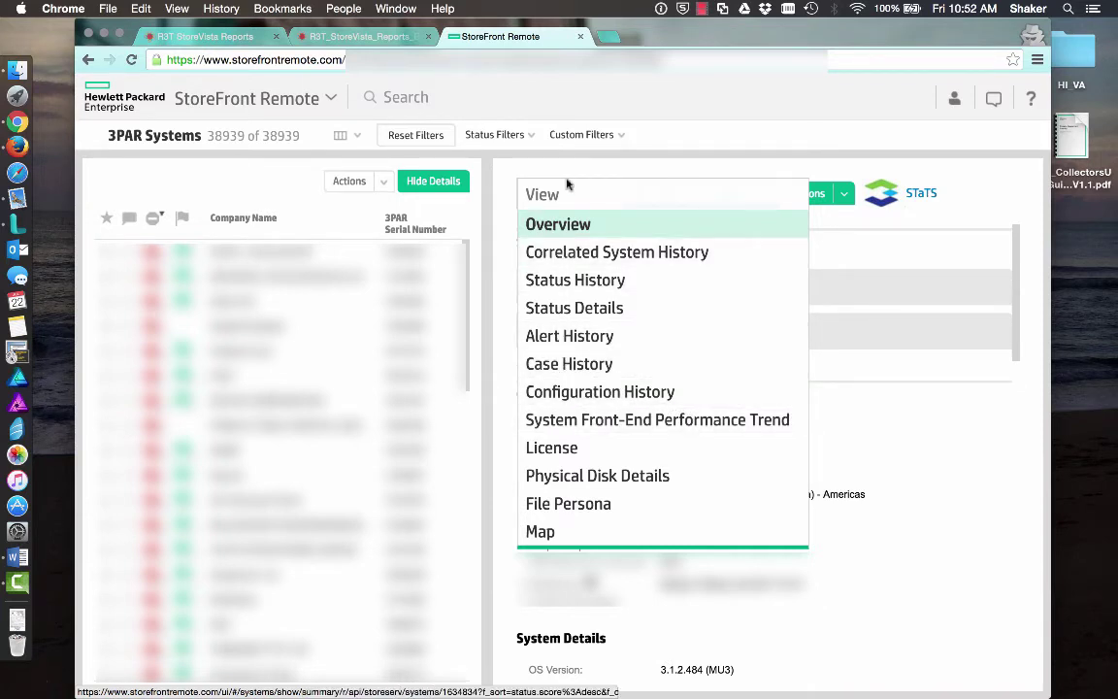
left_click(502, 176)
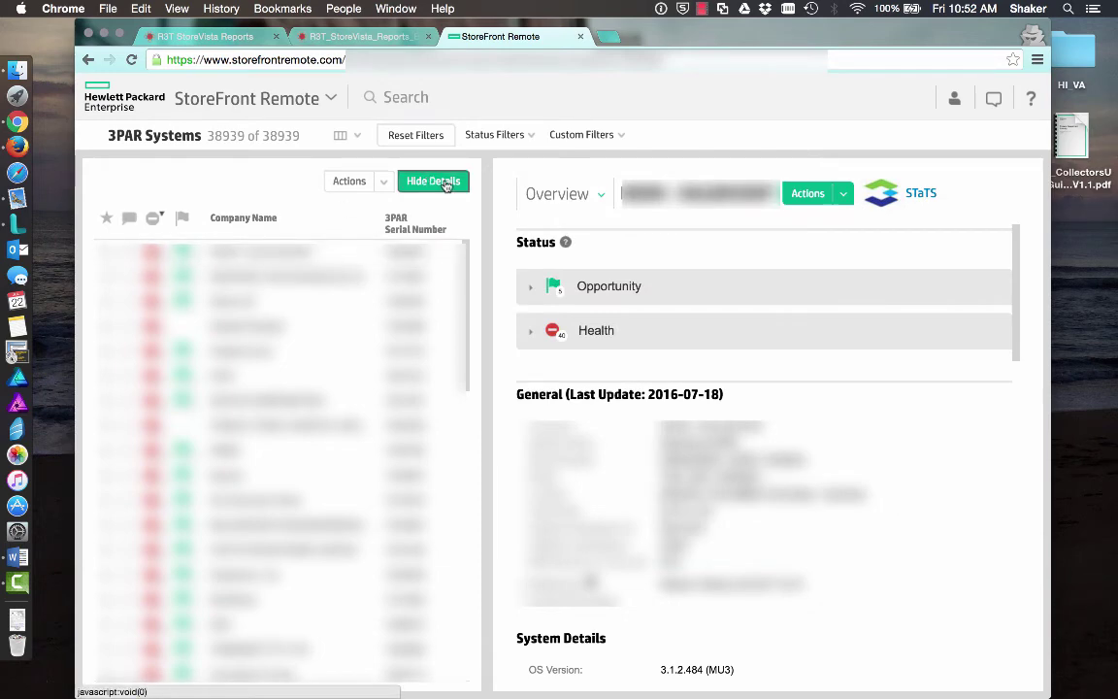
left_click(604, 136)
left_click(611, 139)
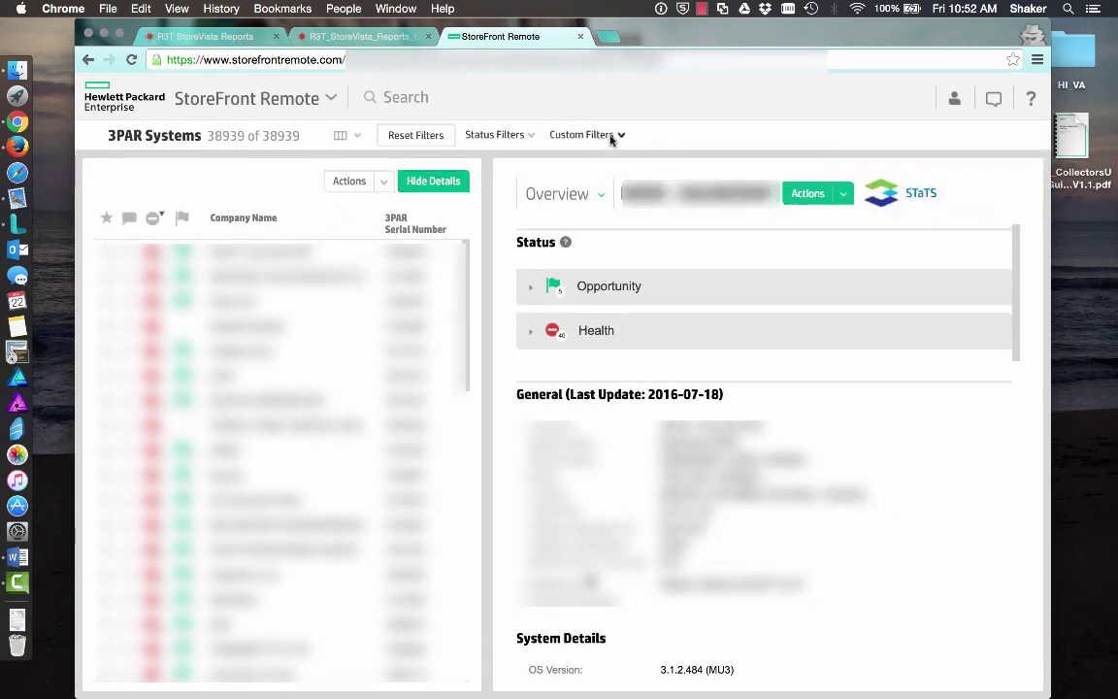
Step: Create a PDF report for the displayed 3PAR system, keeping the preselected report sections
left_click(843, 194)
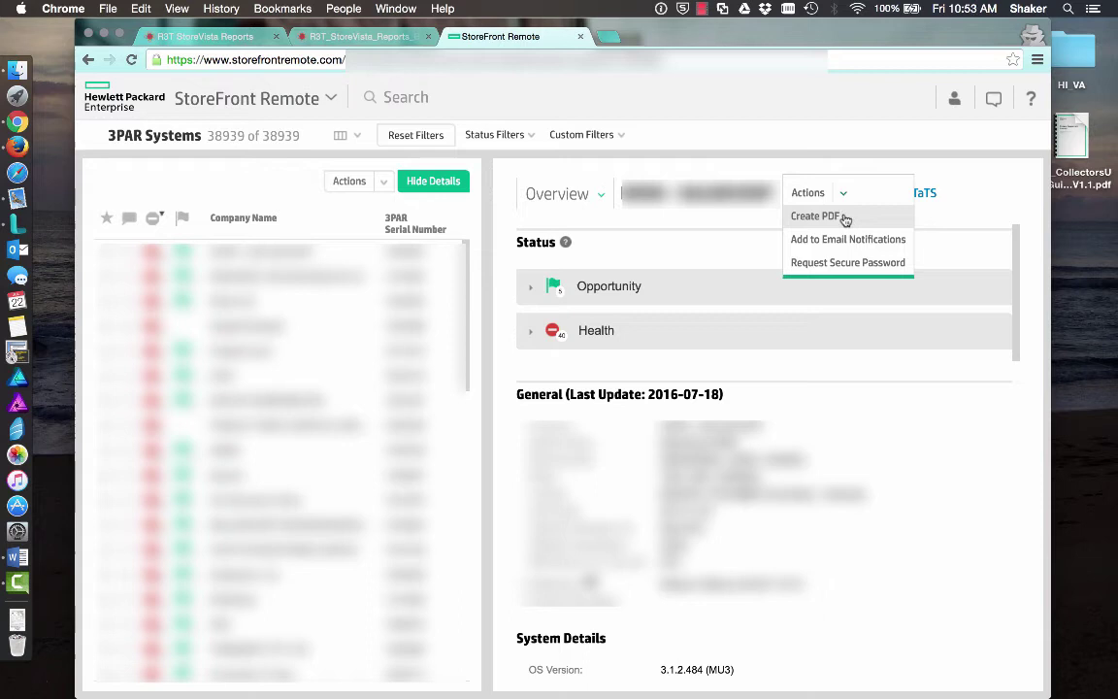
left_click(845, 217)
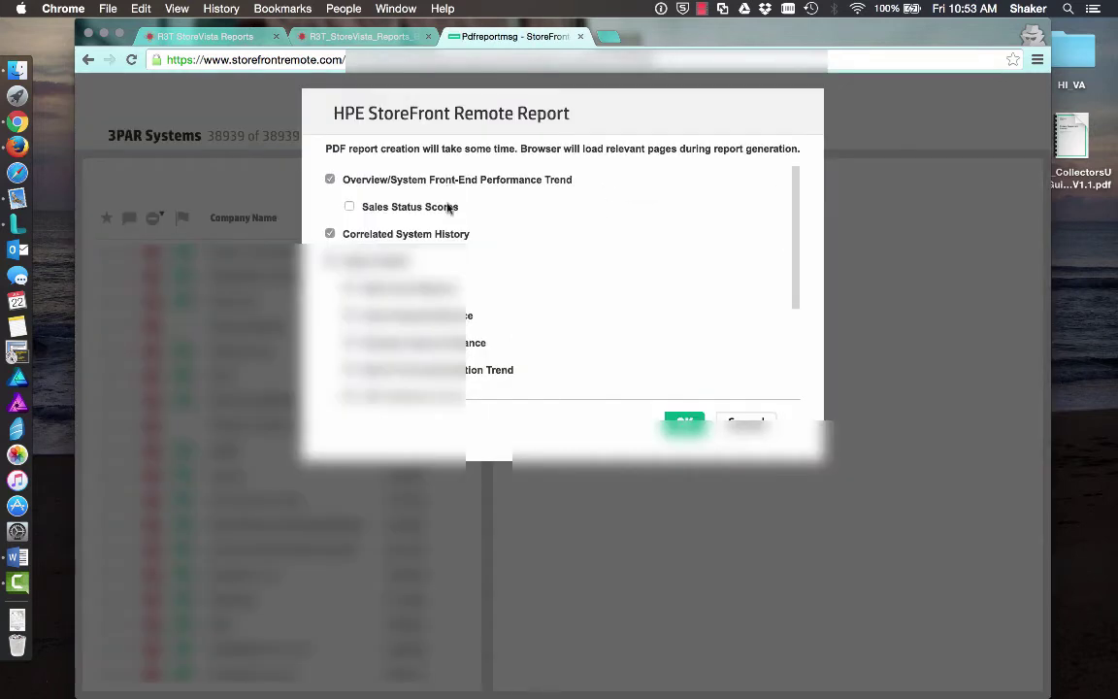
scroll(463, 257, "down", 5)
scroll(464, 257, "up", 5)
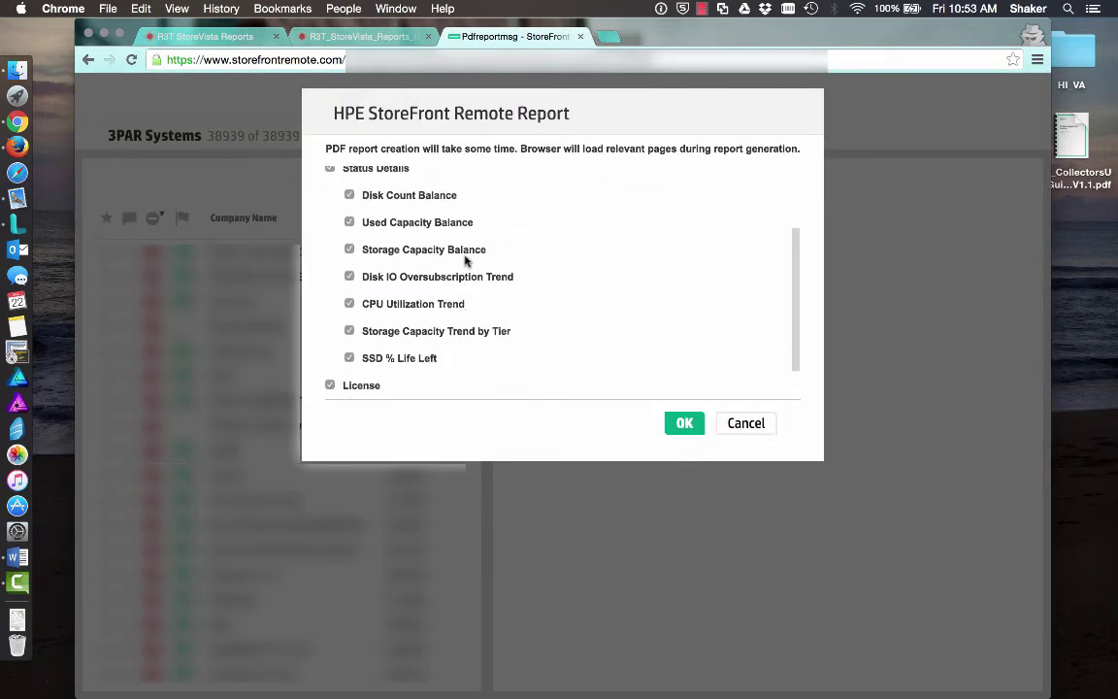
scroll(464, 260, "down", 5)
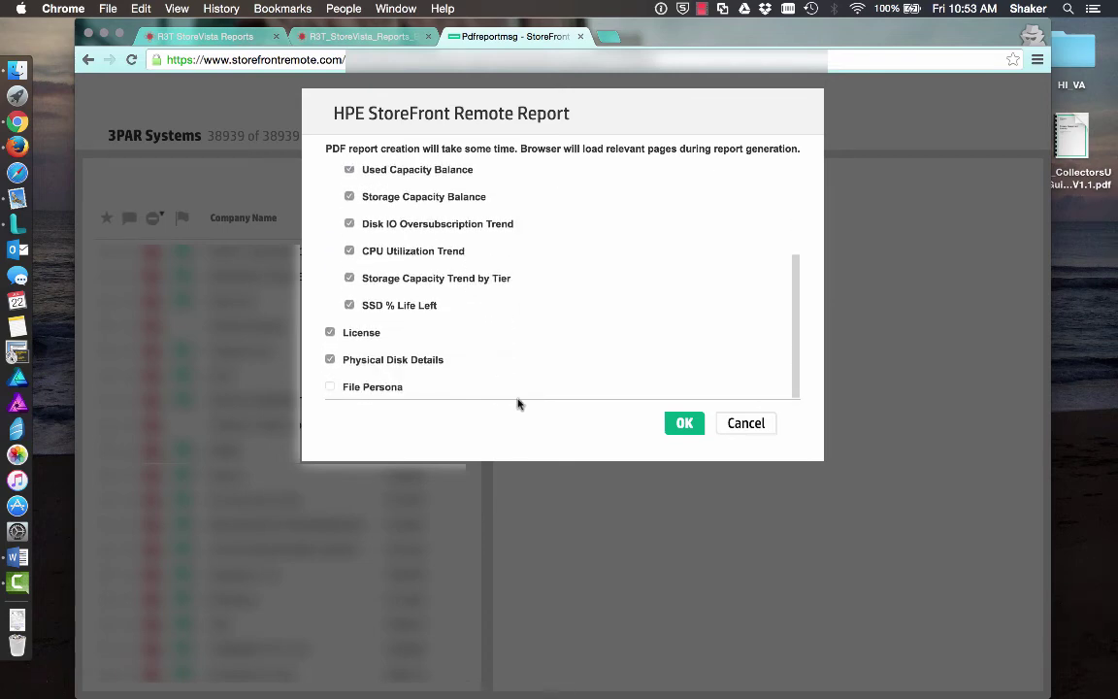
left_click(688, 427)
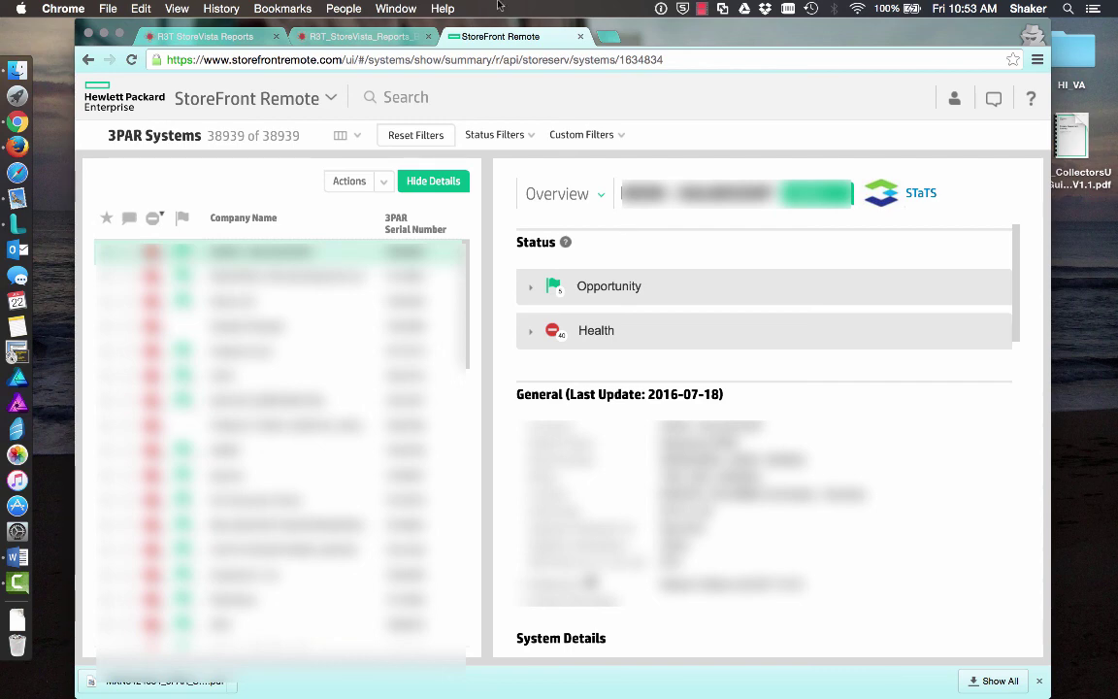
Step: Return to the StoreVista site and open its report request form
left_click(225, 39)
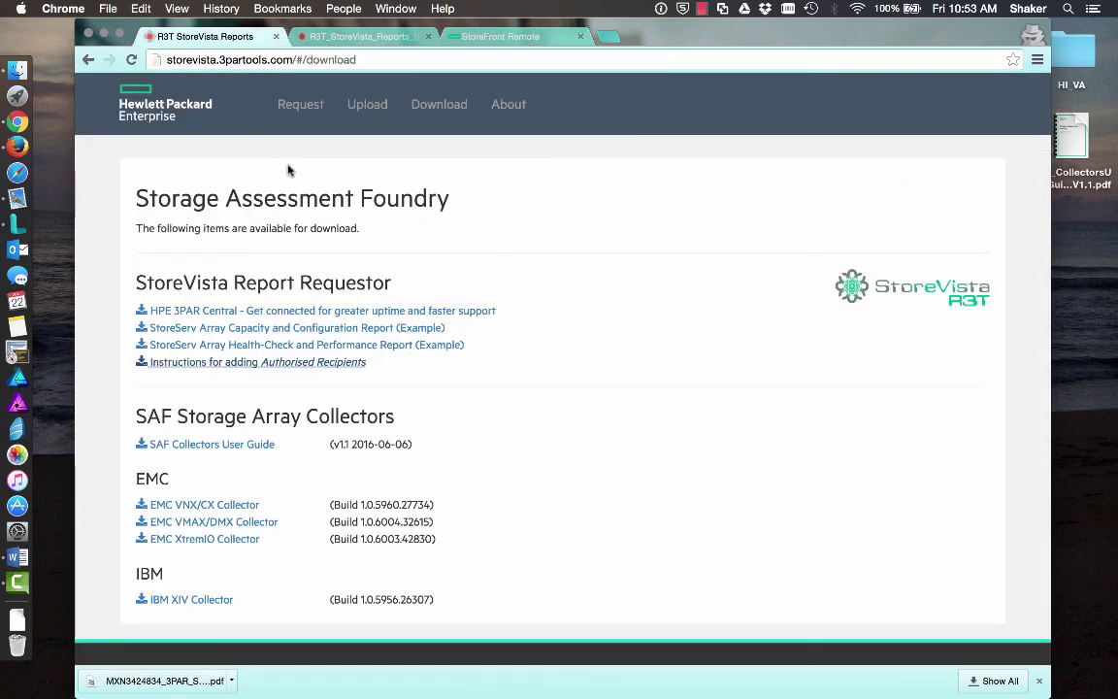
left_click(300, 103)
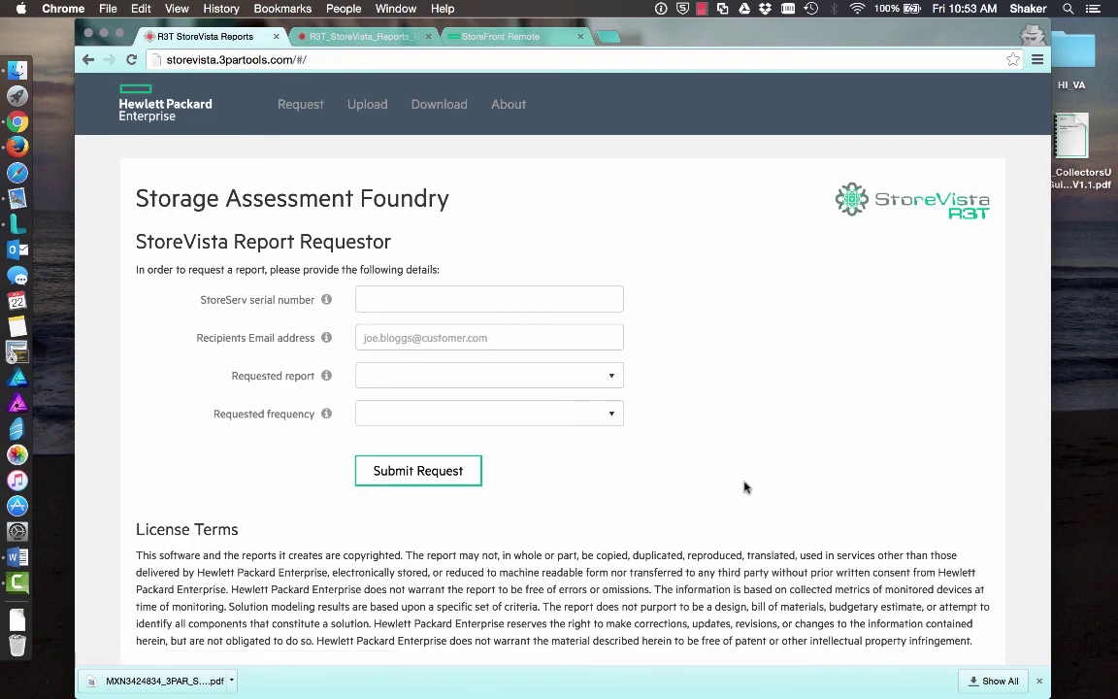